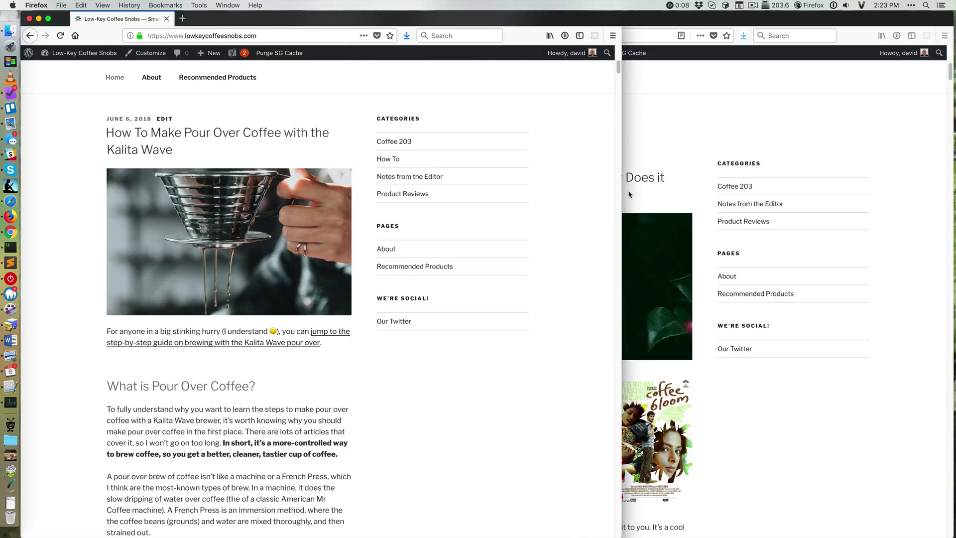
# Step: Arrange the live and local site windows and open the live site's Add New Plugins page
pyautogui.click(697, 128)
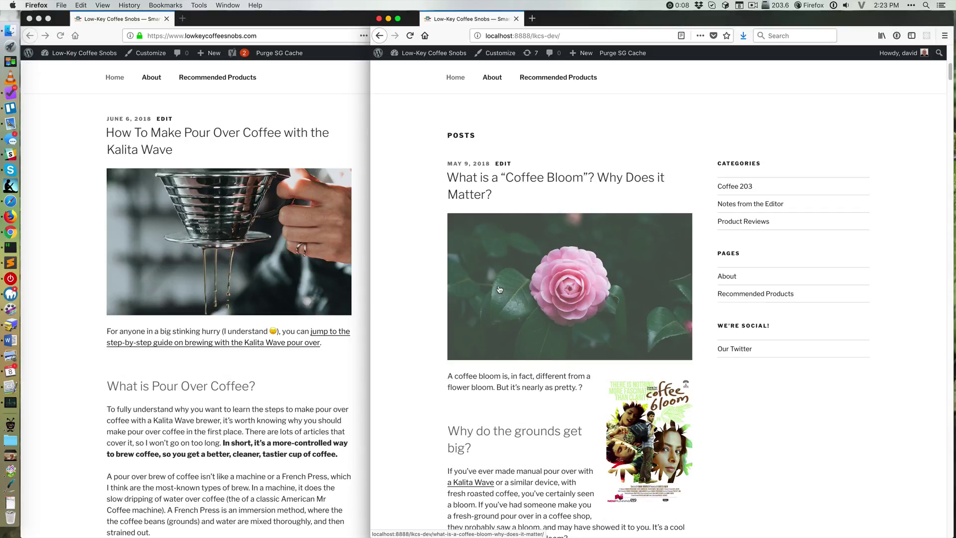
pyautogui.moveTo(370, 290); pyautogui.dragTo(622, 289)
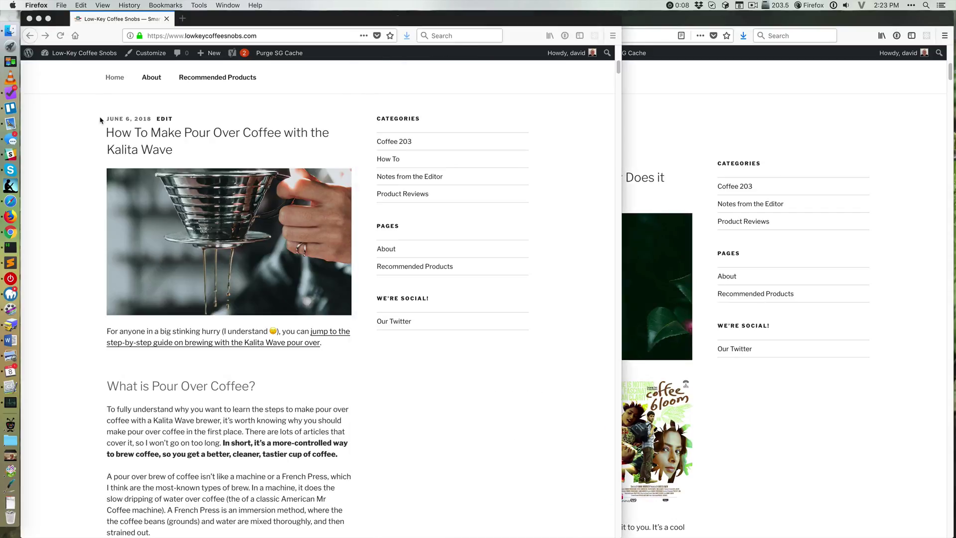
pyautogui.click(99, 58)
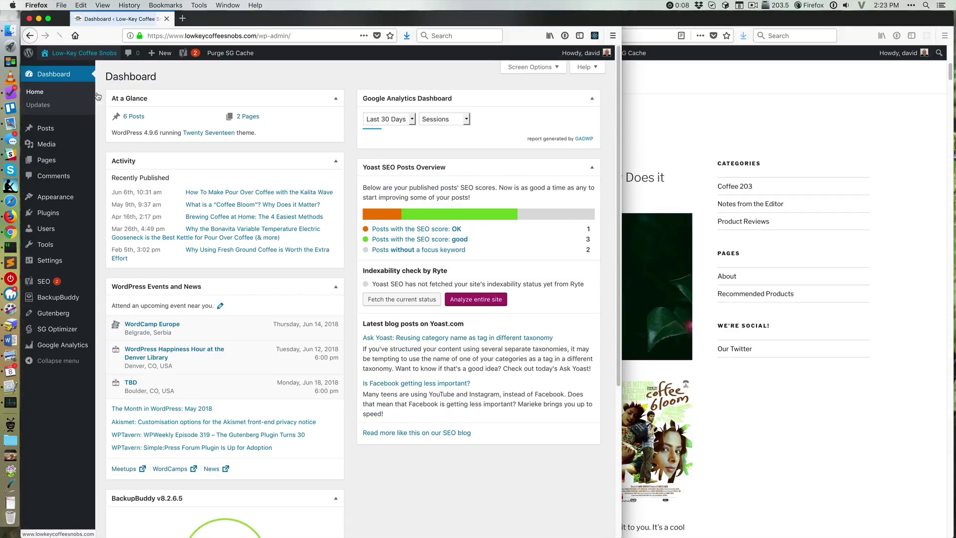
pyautogui.moveTo(79, 220)
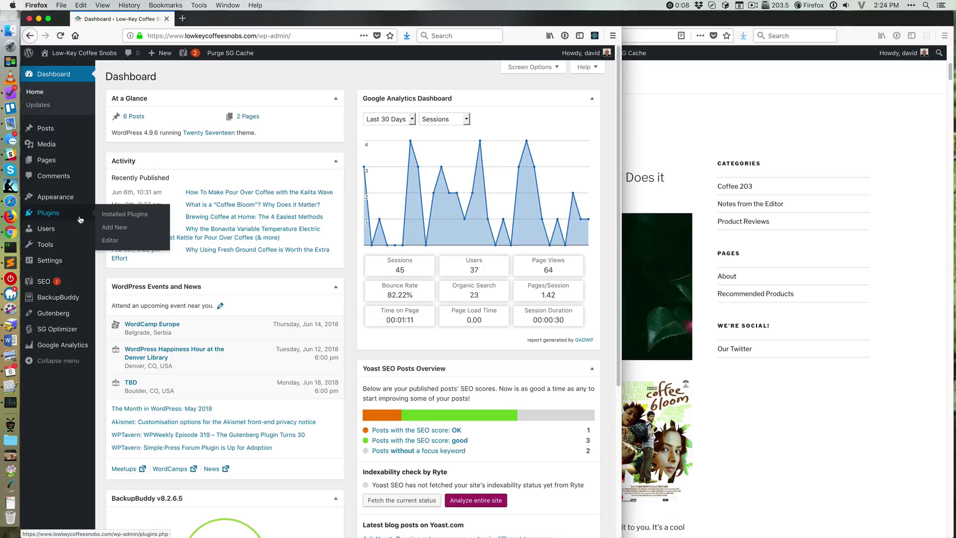
pyautogui.click(114, 228)
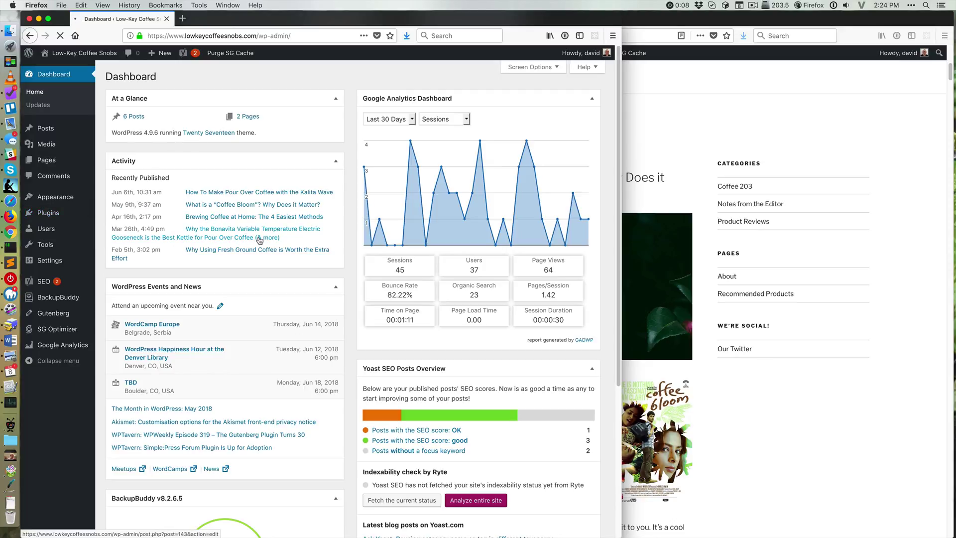
# Step: Search 'all in one', then install and activate All-in-One WP Migration on the live site
pyautogui.click(845, 269)
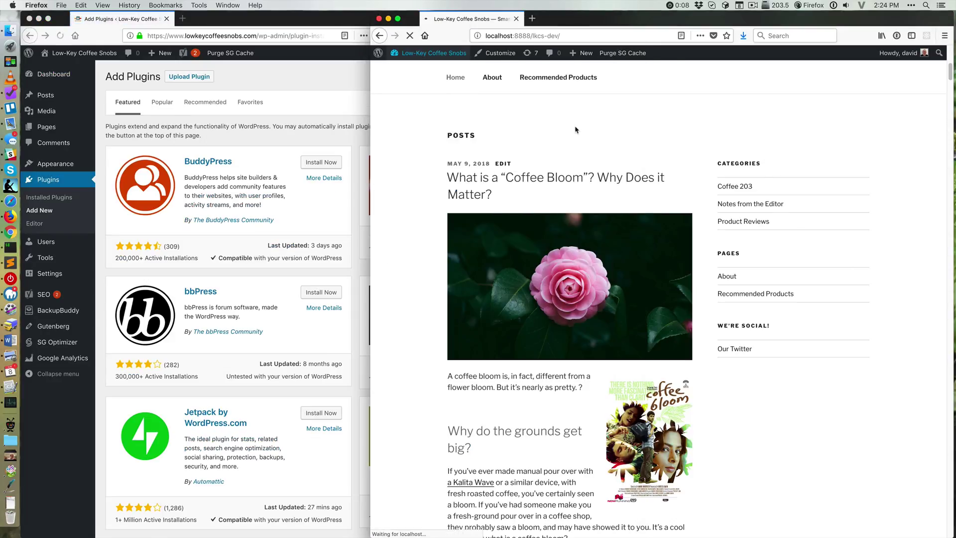
pyautogui.click(308, 159)
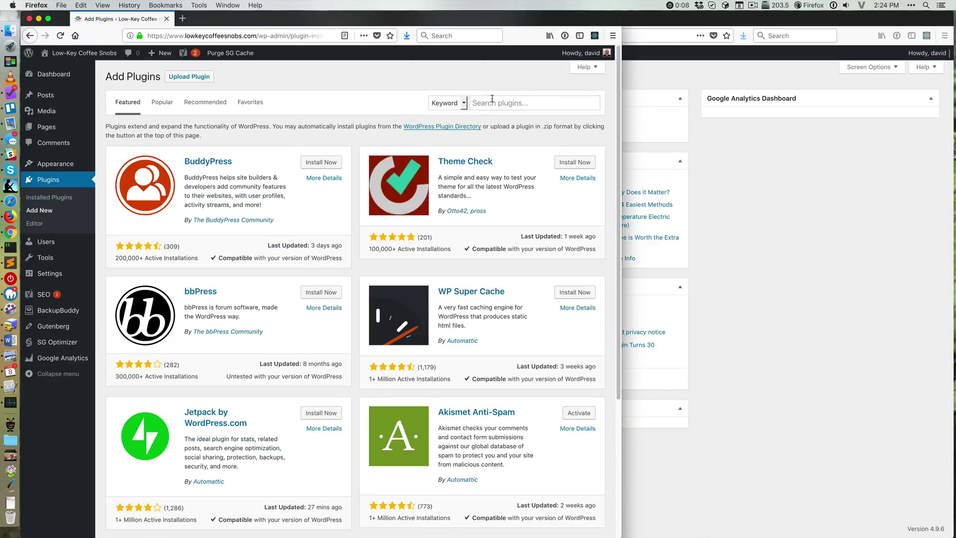
pyautogui.click(492, 99)
pyautogui.write('all in on')
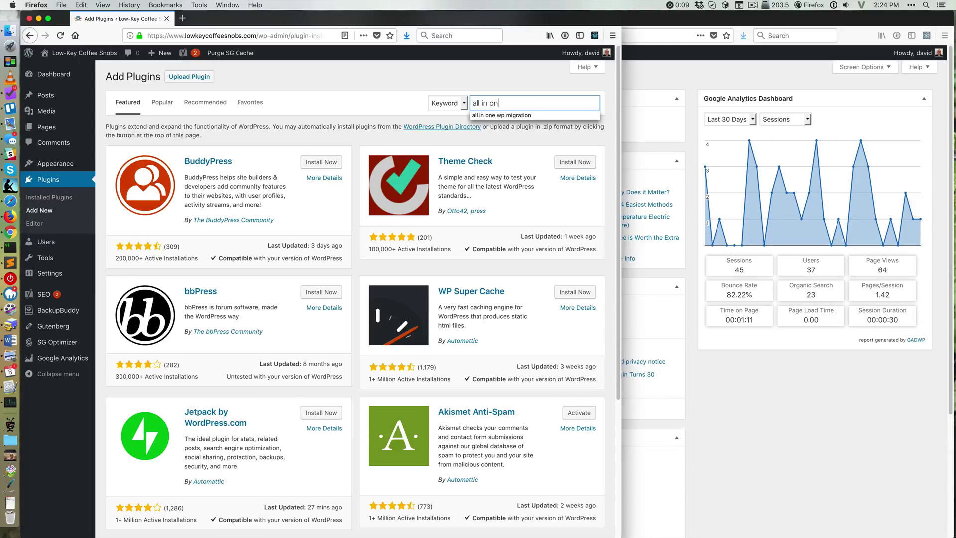
pyautogui.write('e')
pyautogui.press('Down')
pyautogui.press('Return')
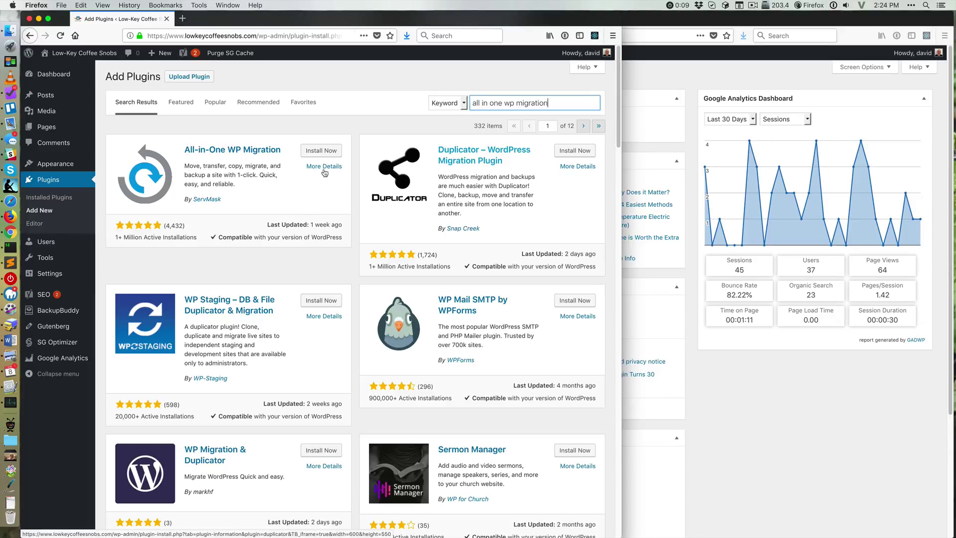
pyautogui.click(328, 151)
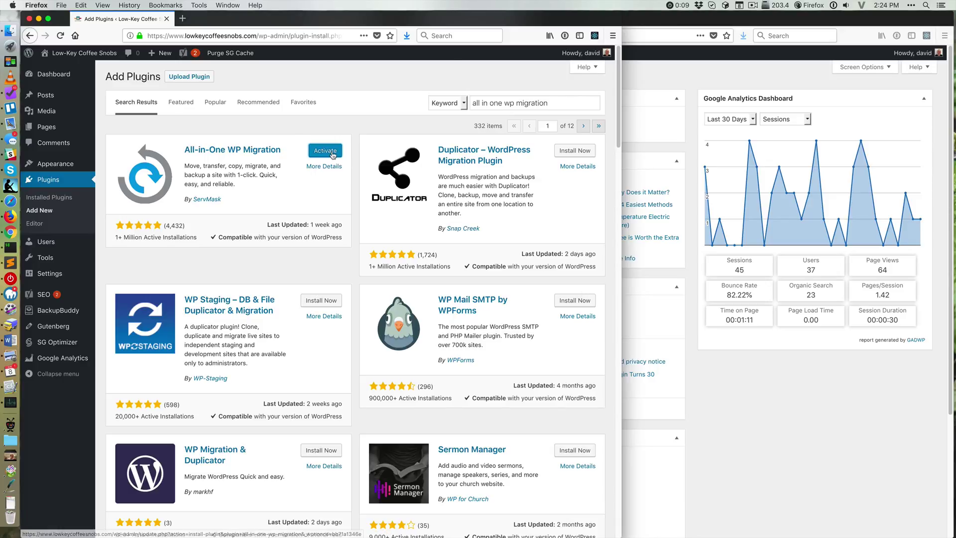
pyautogui.click(325, 150)
pyautogui.click(648, 19)
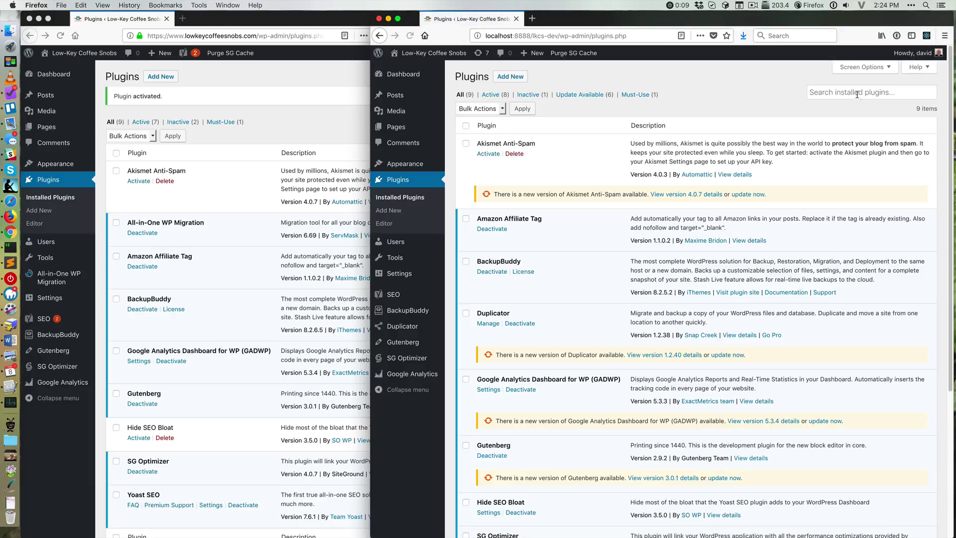
# Step: Install and activate All-in-One WP Migration locally while starting the live site's export
pyautogui.click(857, 92)
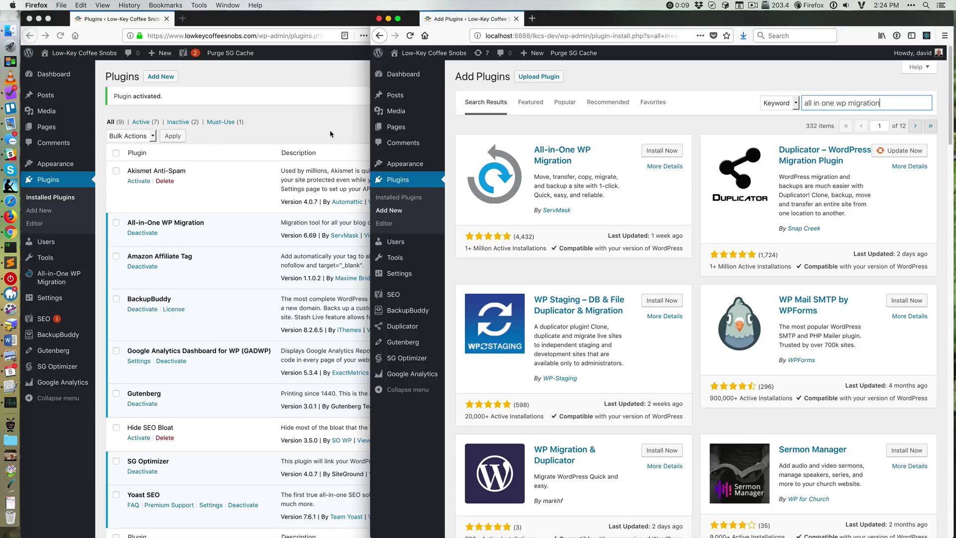
pyautogui.click(651, 155)
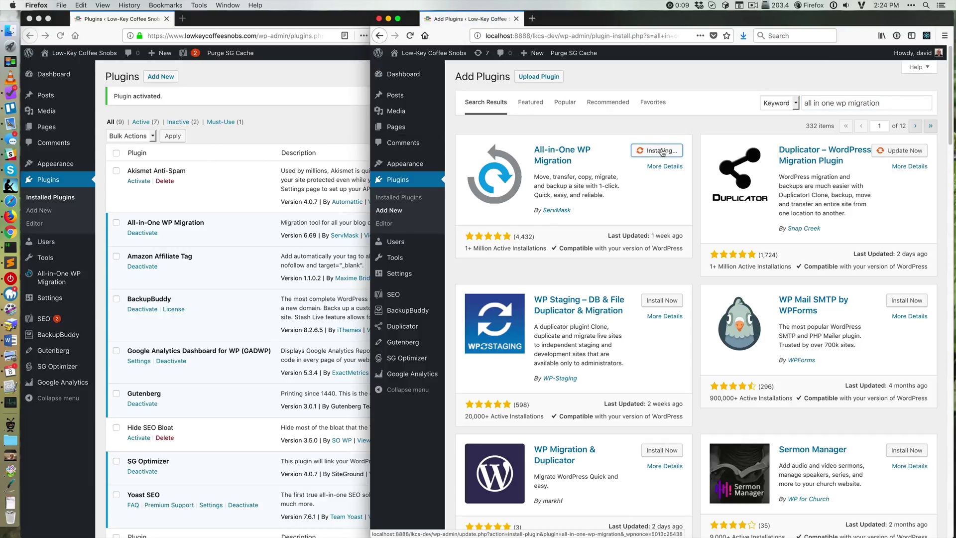
pyautogui.click(249, 234)
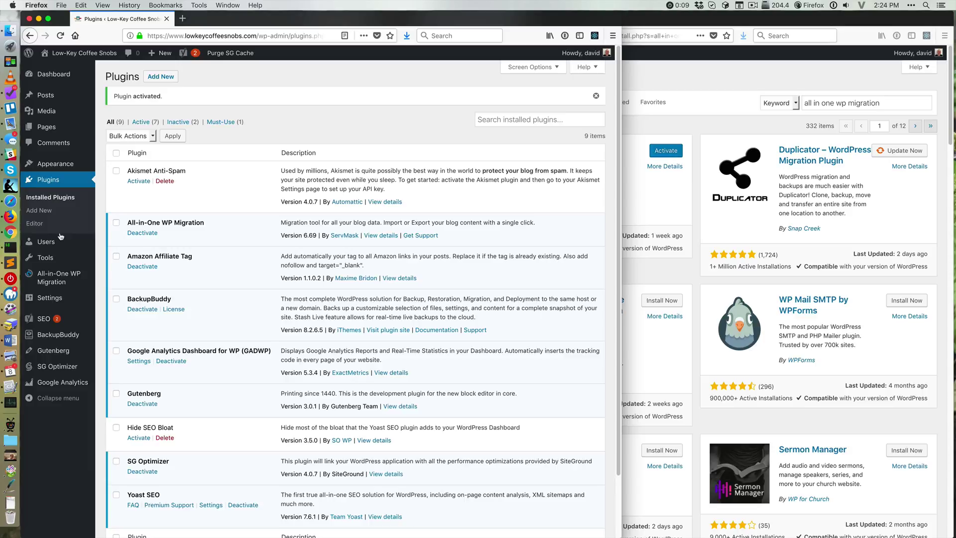
pyautogui.moveTo(58, 277)
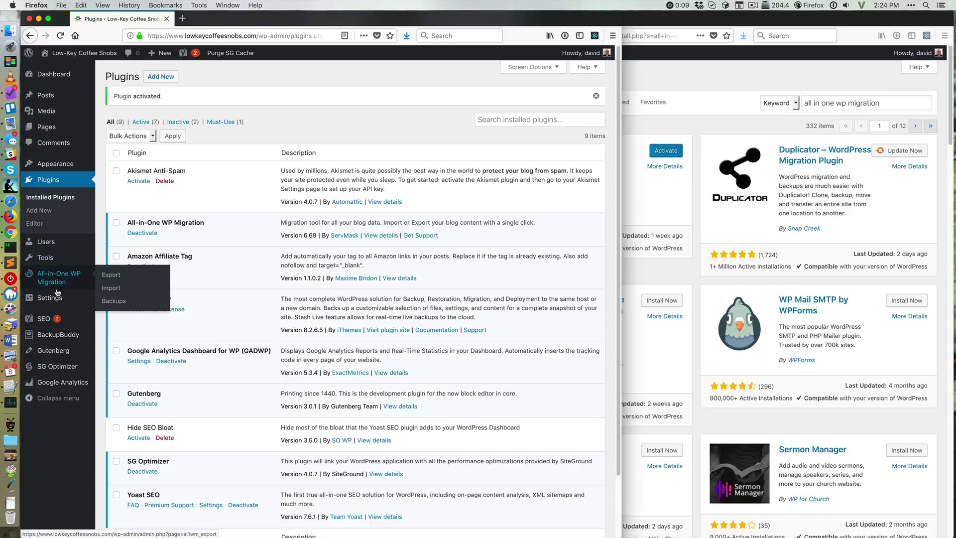
pyautogui.moveTo(65, 381)
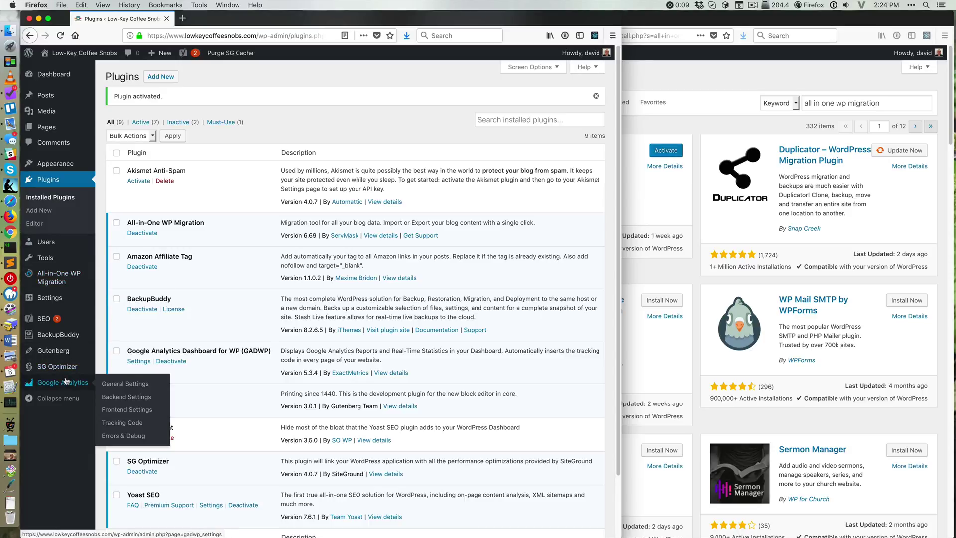
pyautogui.click(61, 275)
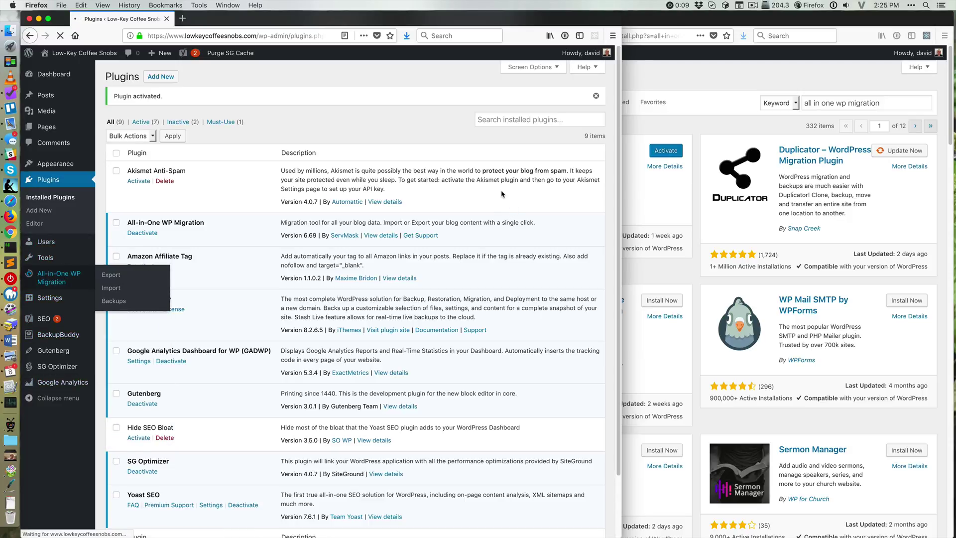
pyautogui.click(672, 120)
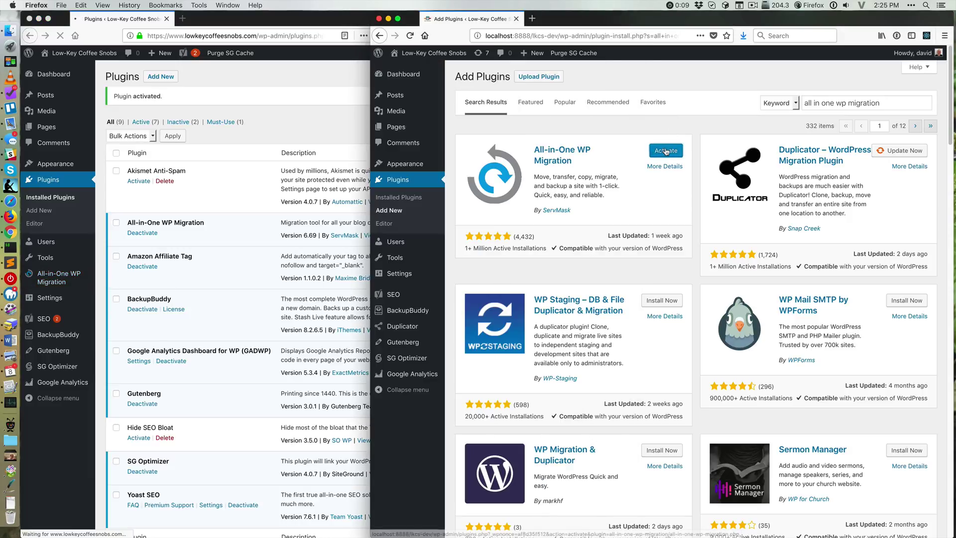
pyautogui.click(296, 140)
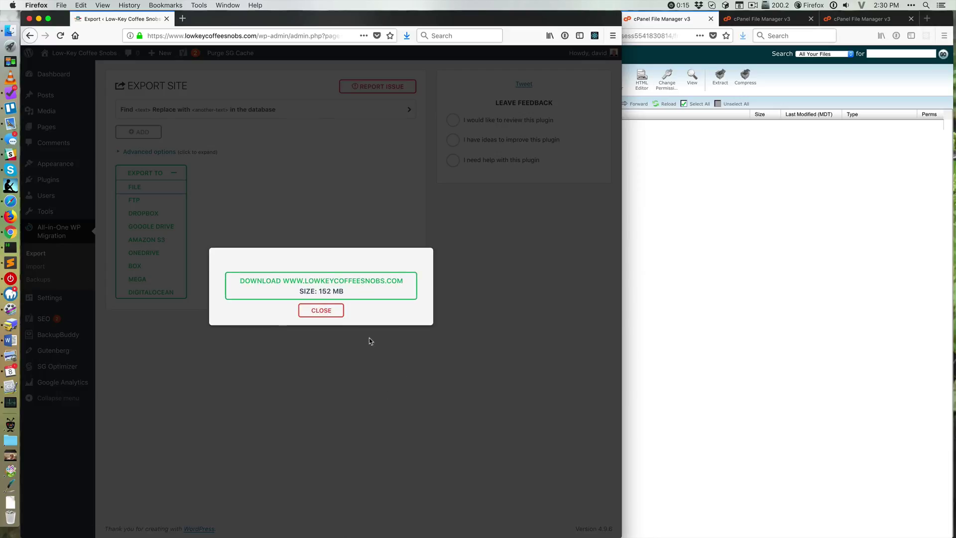
# Step: Download and save the 152 MB .wpress export, then open the local site's Import page
pyautogui.click(363, 288)
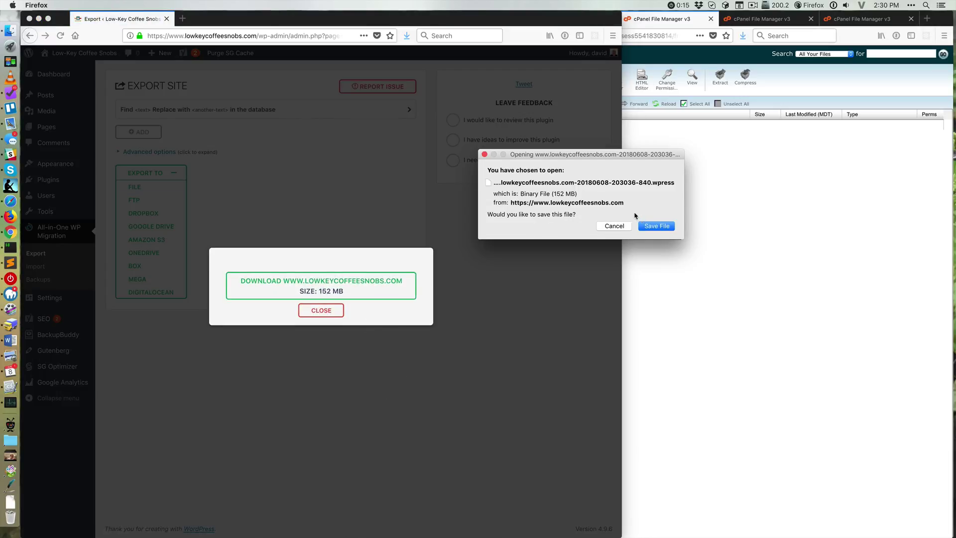
pyautogui.click(671, 229)
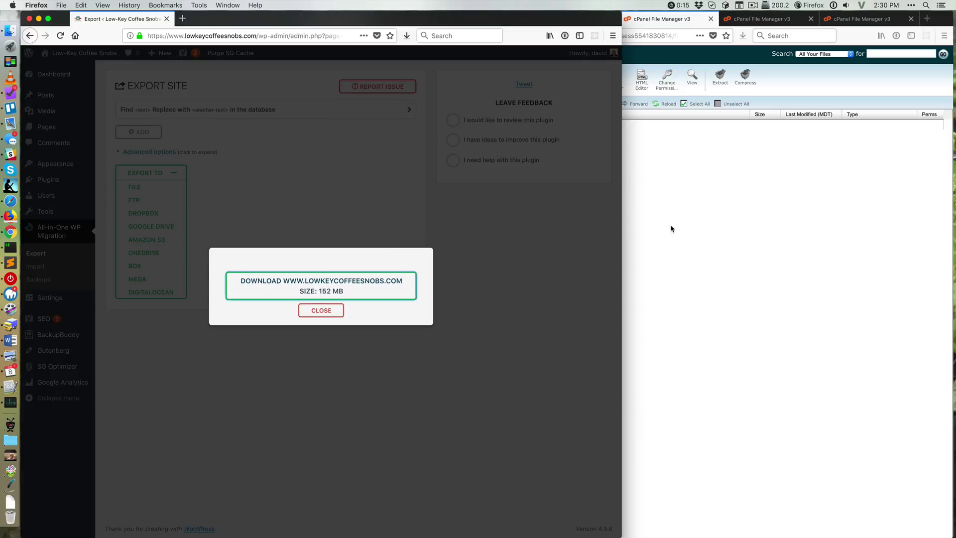
pyautogui.click(671, 229)
pyautogui.click(479, 22)
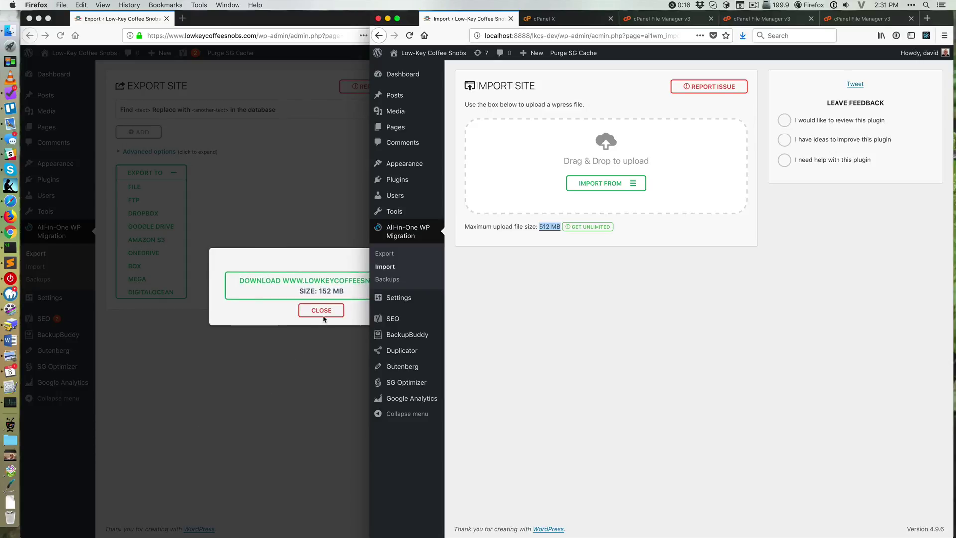
# Step: Find the downloaded .wpress backup and drop it onto the local Import Site upload area
pyautogui.click(227, 5)
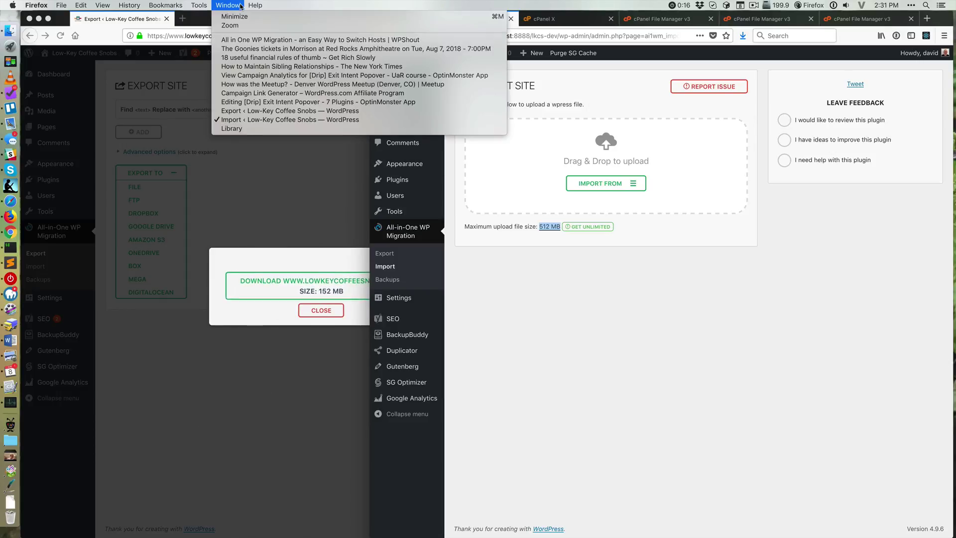
pyautogui.click(245, 129)
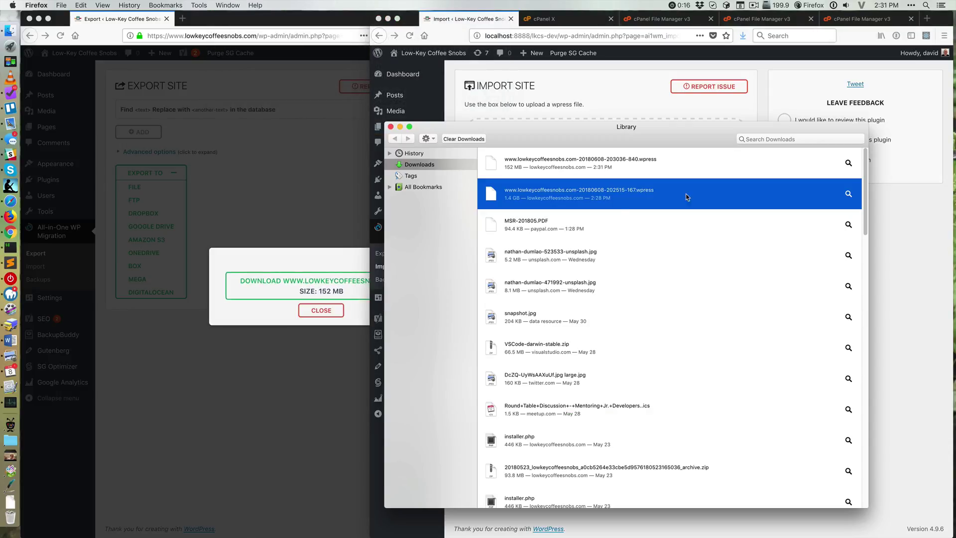
pyautogui.press('super+w')
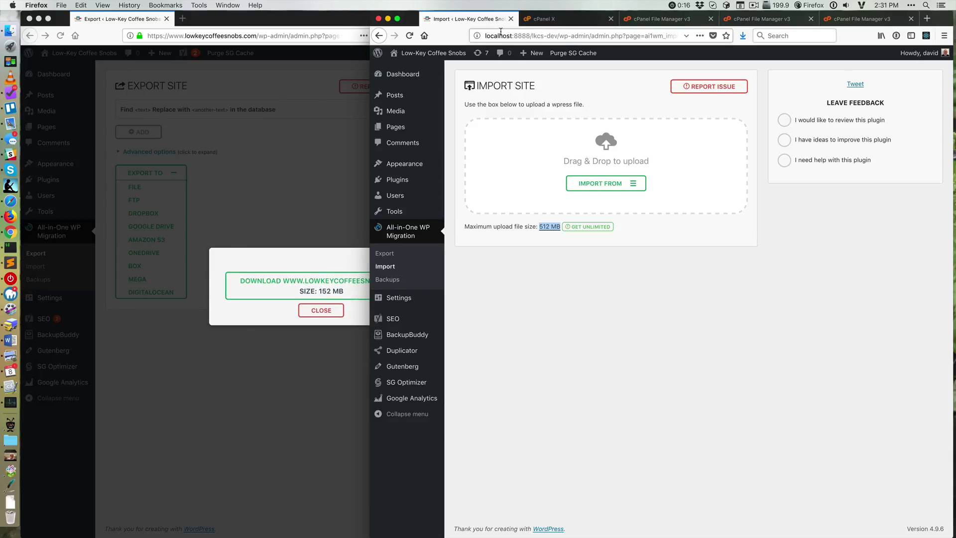
pyautogui.click(10, 502)
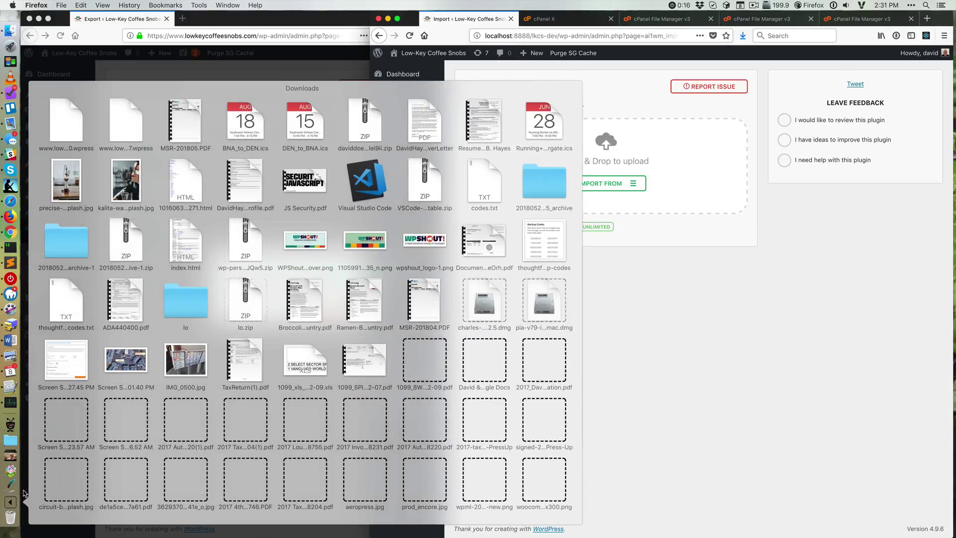
pyautogui.moveTo(76, 123); pyautogui.dragTo(594, 166)
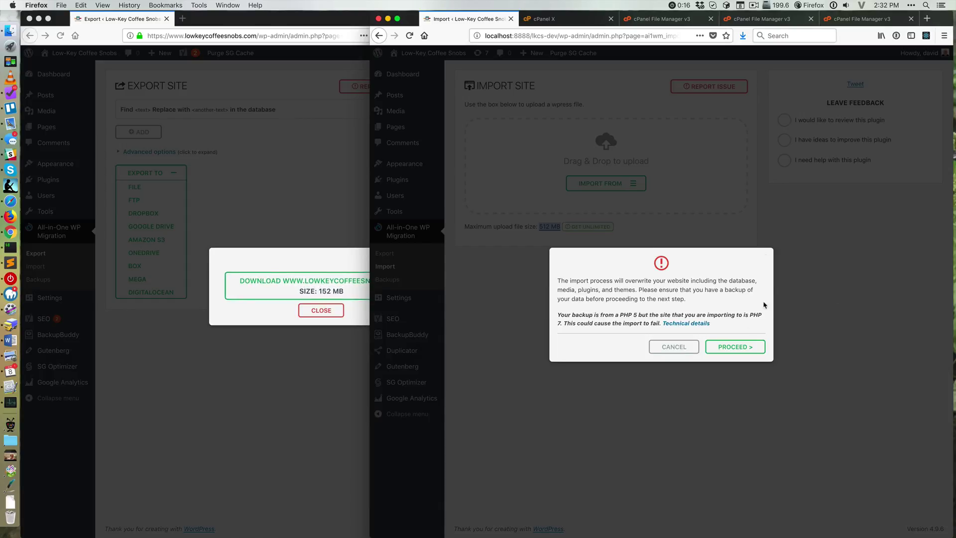
# Step: Accept the PHP-mismatch overwrite warning with Proceed to import the production backup locally
pyautogui.moveTo(606, 288); pyautogui.dragTo(624, 298)
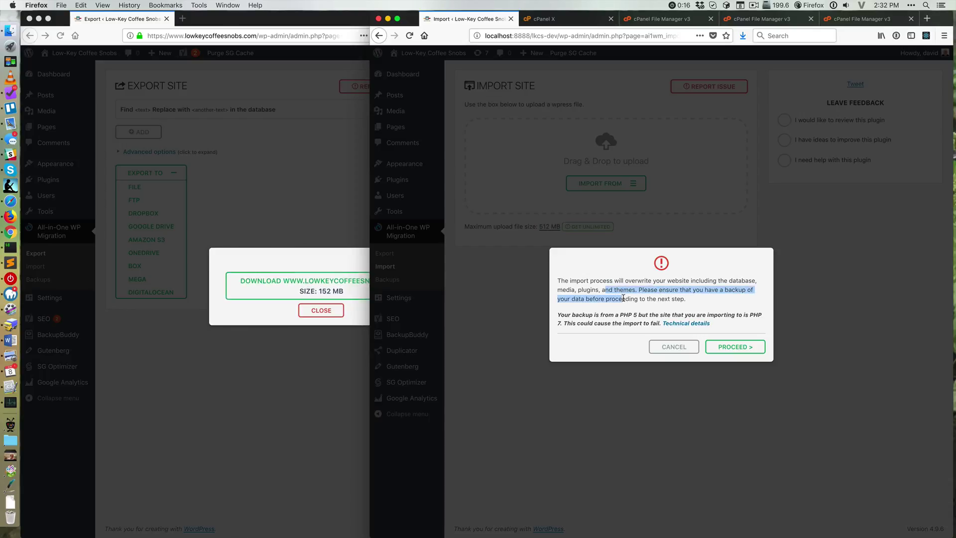
pyautogui.click(740, 347)
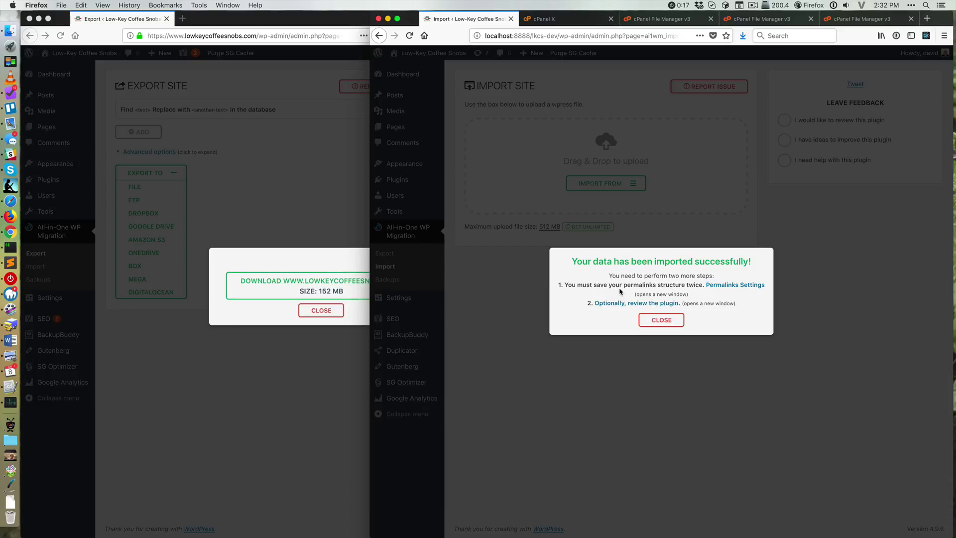
# Step: Log into the local site with the saved username and password, then resave the Post name permalinks
pyautogui.click(730, 286)
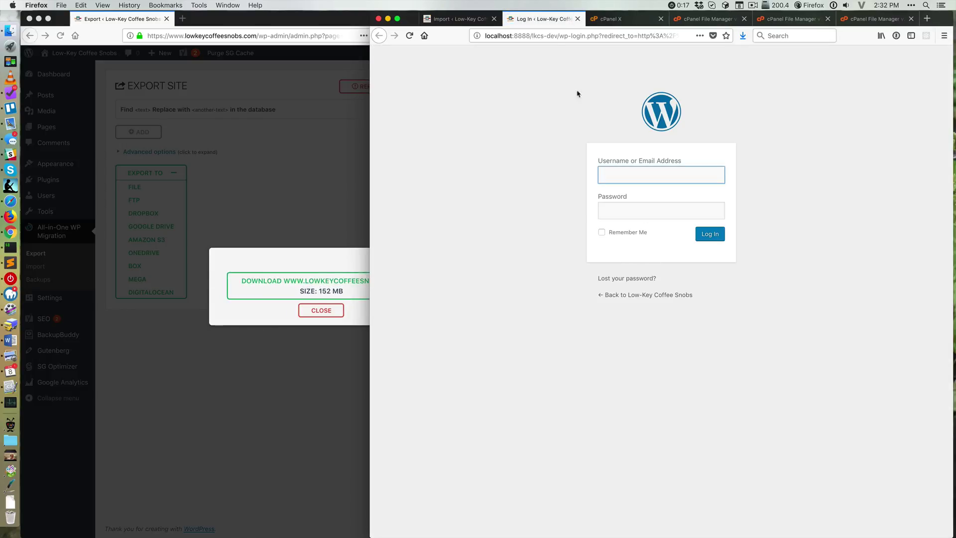
pyautogui.click(896, 35)
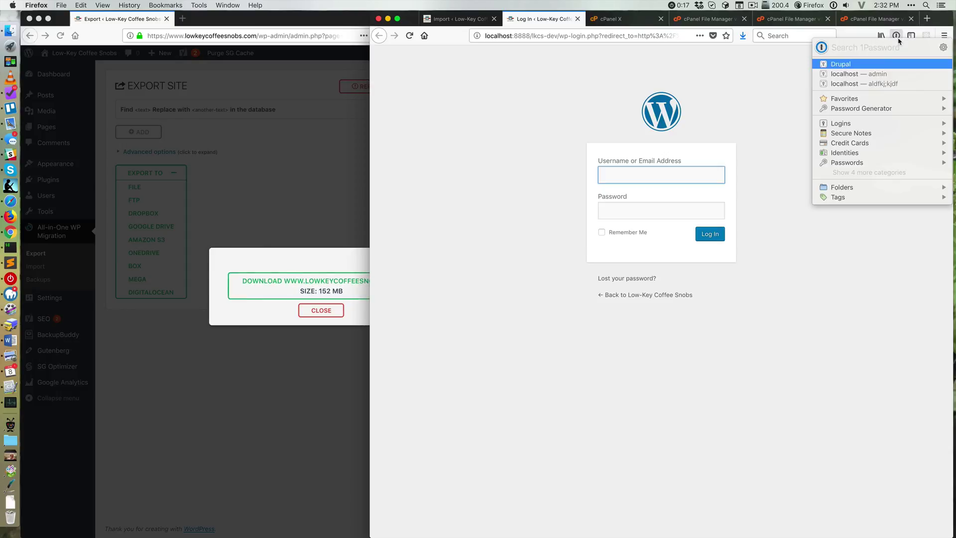
pyautogui.press('Escape')
pyautogui.write('david')
pyautogui.press('Tab')
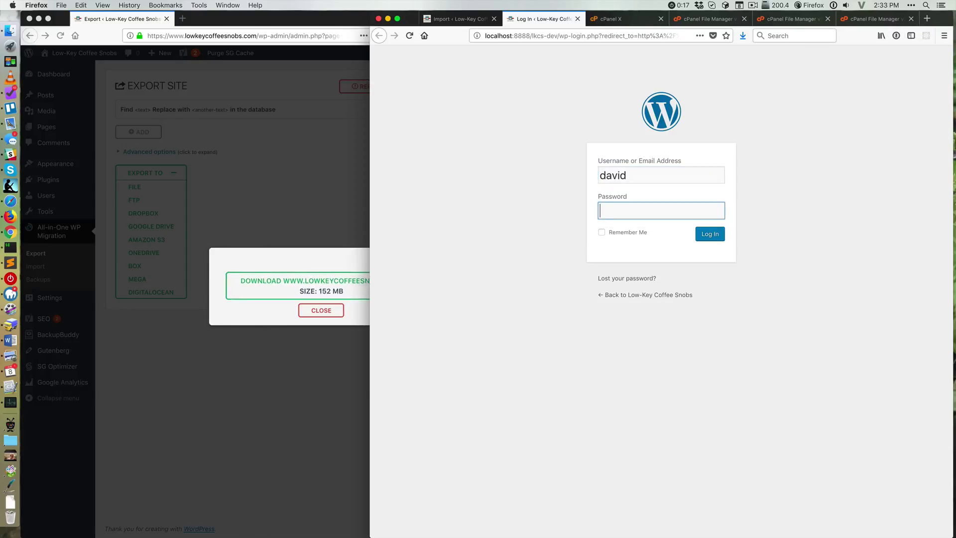
pyautogui.write('••••••••••')
pyautogui.press('Return')
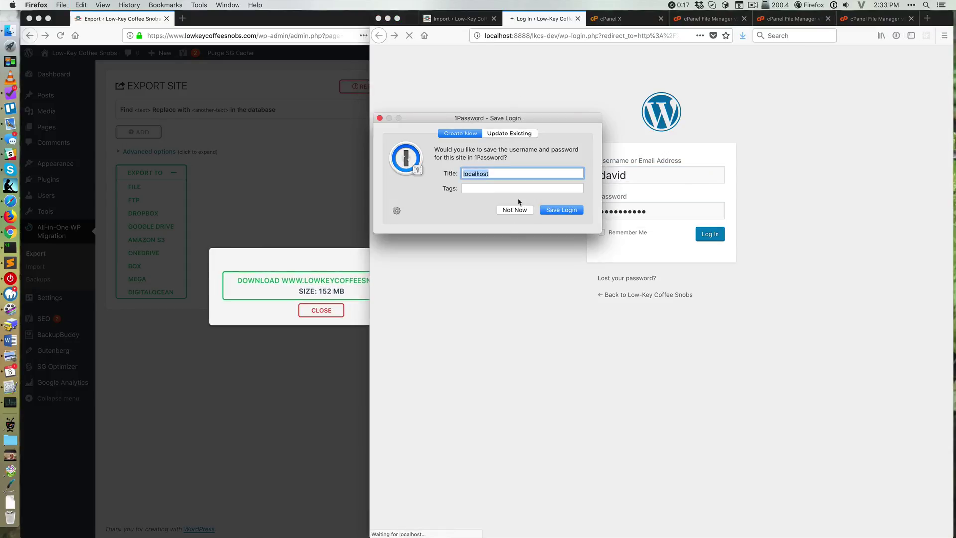
pyautogui.click(516, 209)
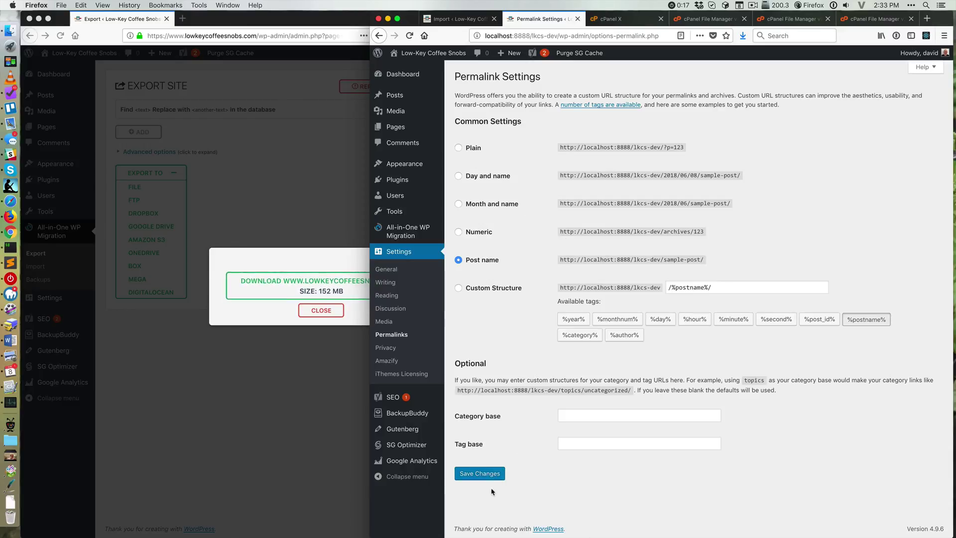
pyautogui.click(490, 474)
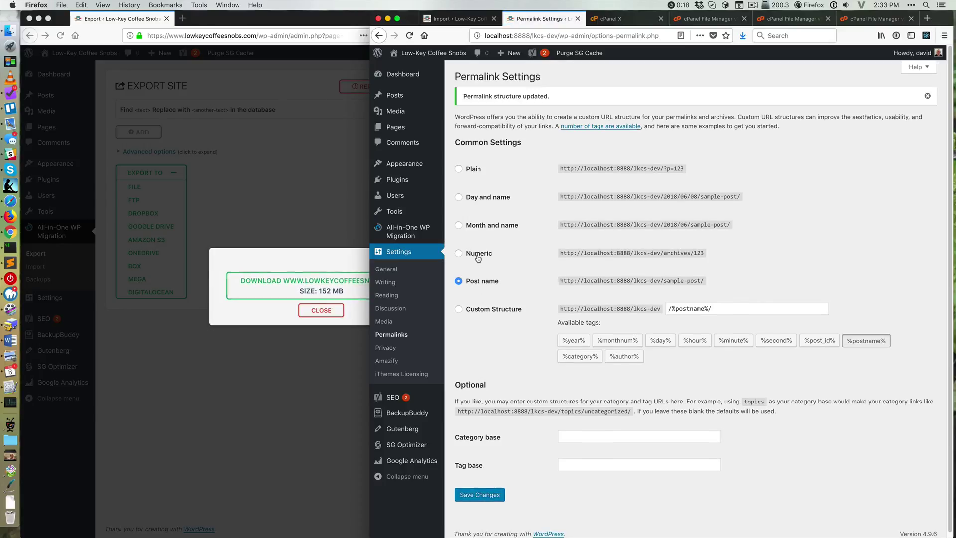
# Step: Close the live site's export dialog and scroll through the local home page to compare
pyautogui.moveTo(421, 93)
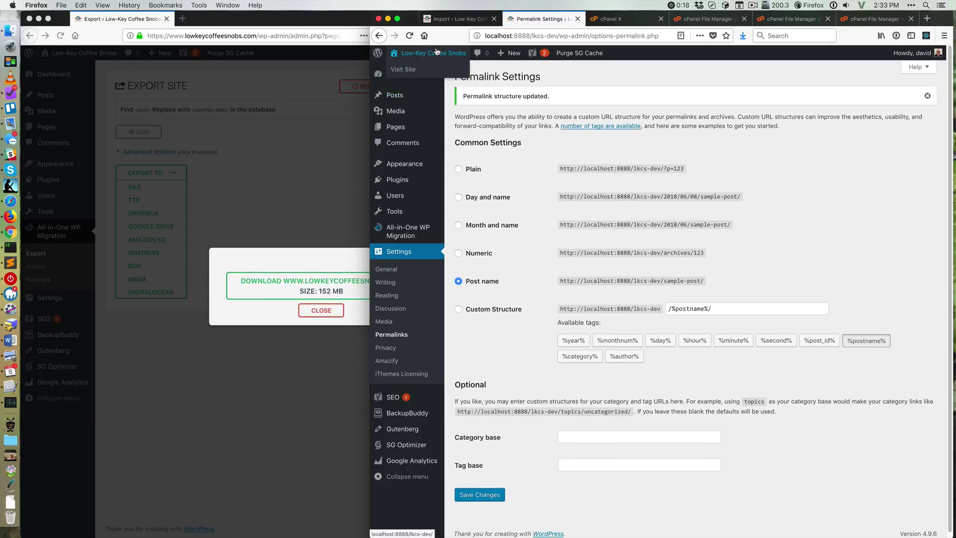
pyautogui.click(362, 335)
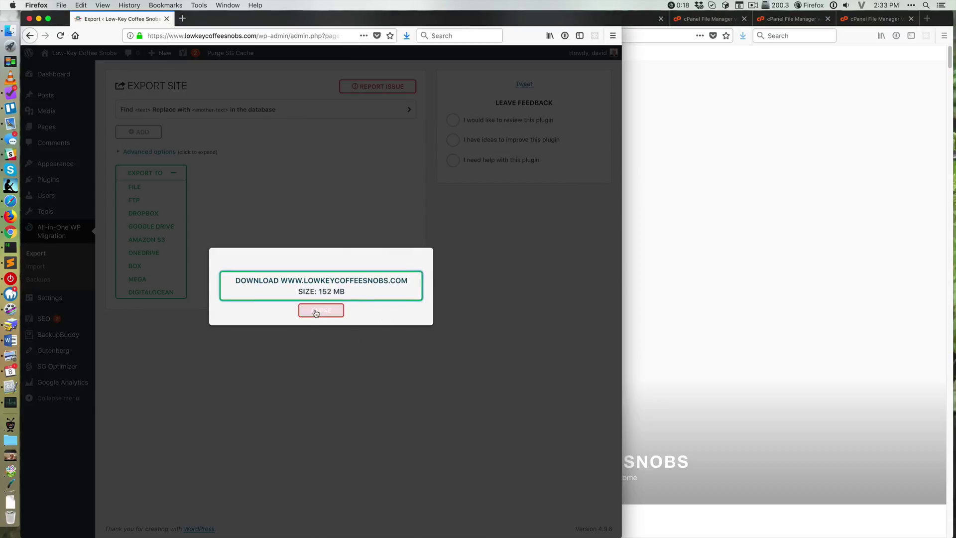
pyautogui.click(404, 285)
pyautogui.click(716, 182)
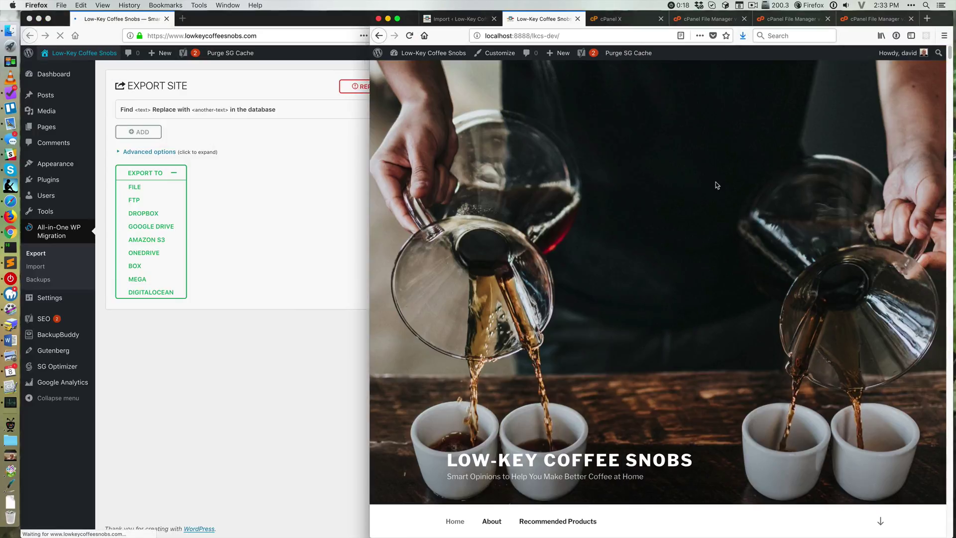
pyautogui.scroll(-10, 661, 229)
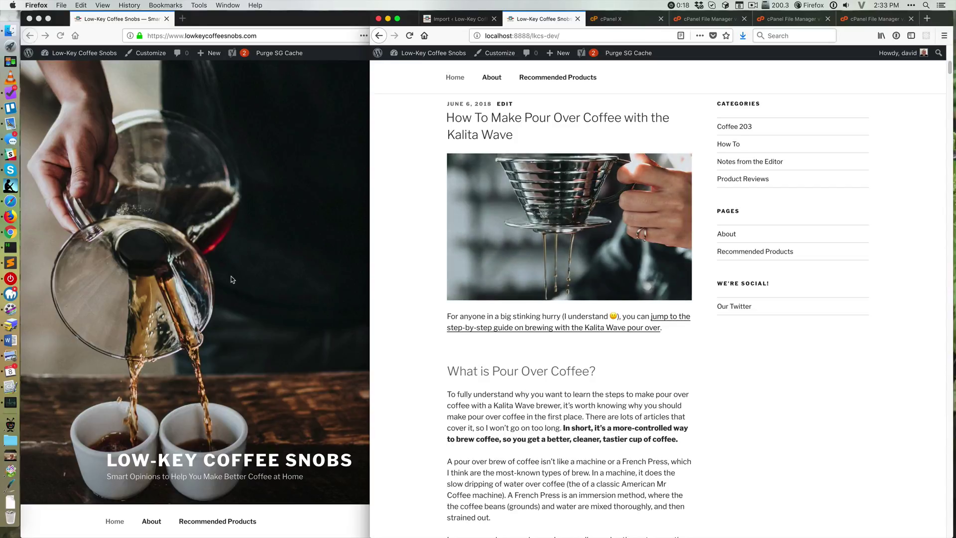
pyautogui.scroll(-10, 231, 280)
pyautogui.scroll(3, 231, 279)
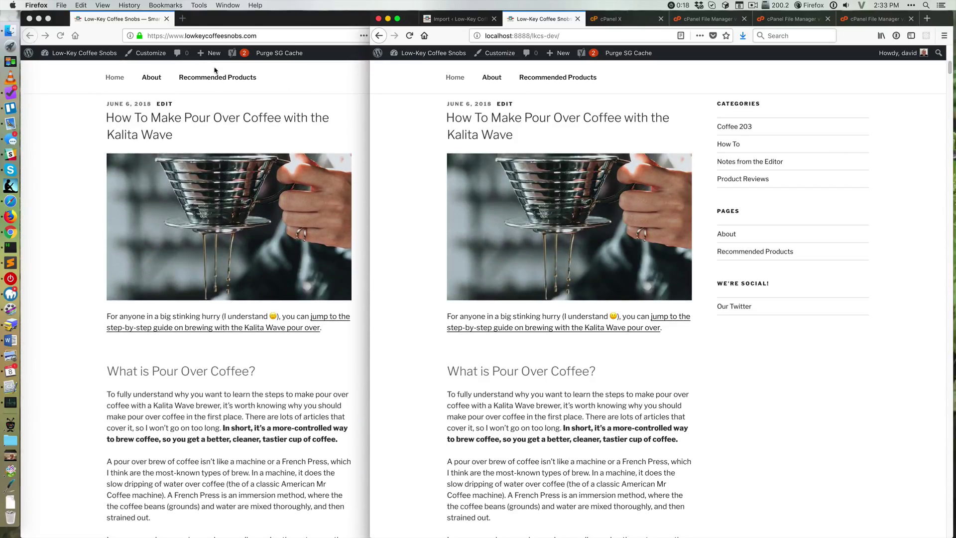
# Step: Open both the local and production dashboards side by side, each showing 6 posts and 2 pages
pyautogui.click(434, 53)
pyautogui.click(80, 58)
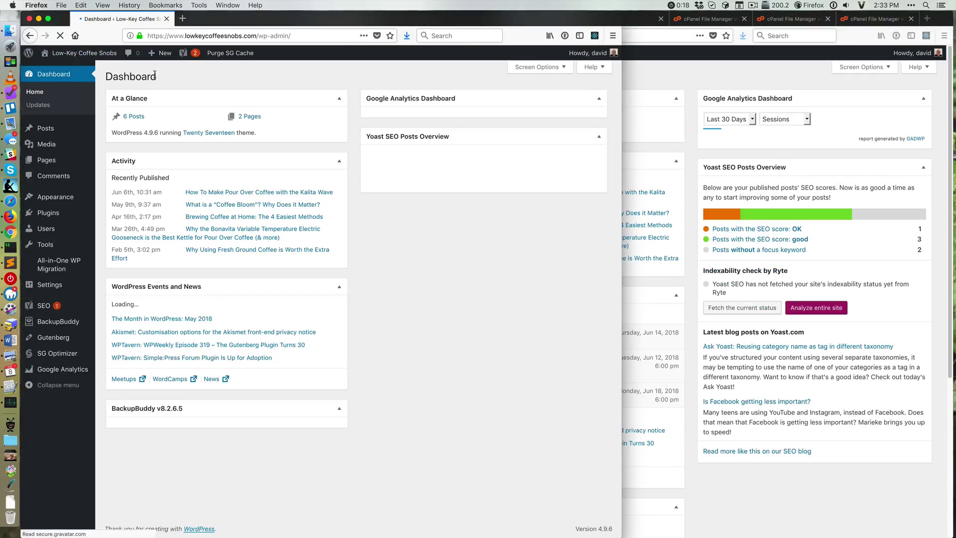
pyautogui.click(783, 495)
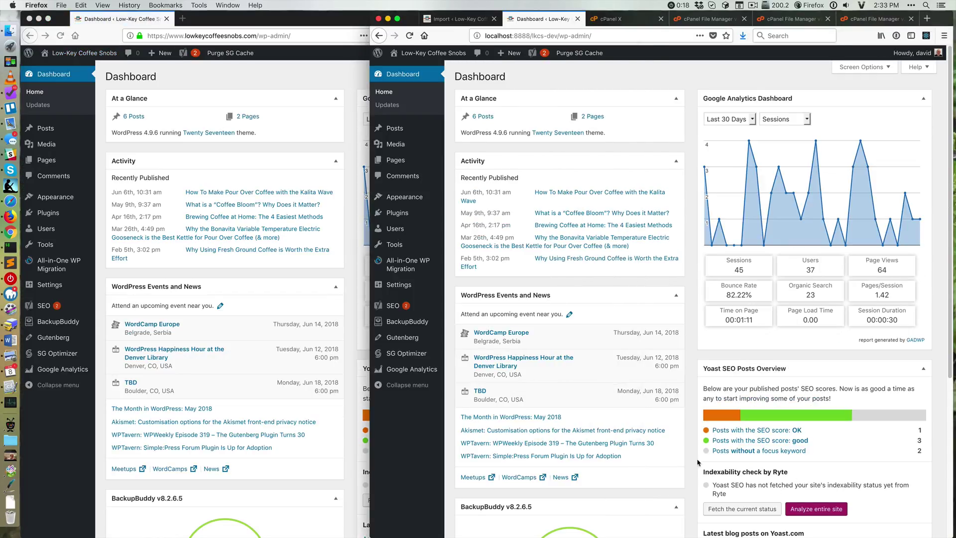
pyautogui.click(278, 362)
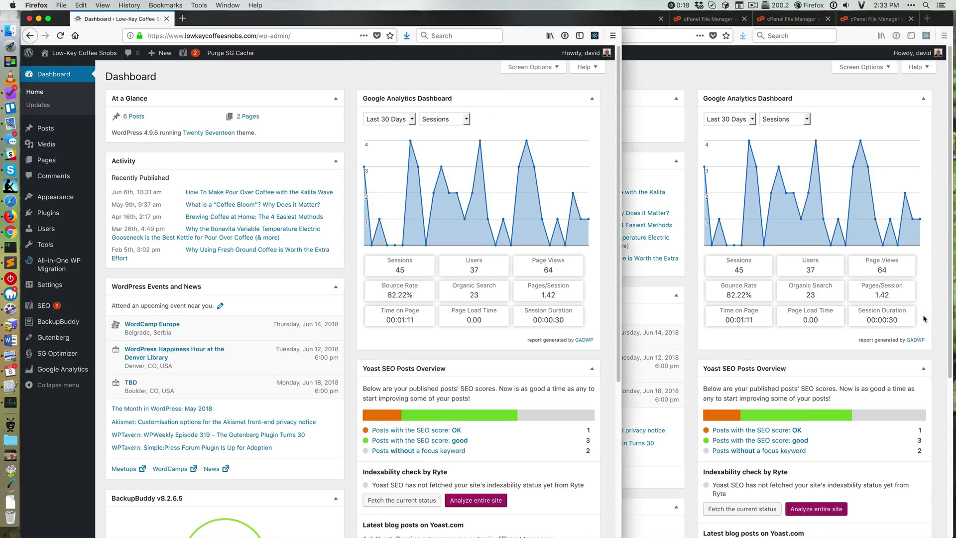
pyautogui.click(909, 379)
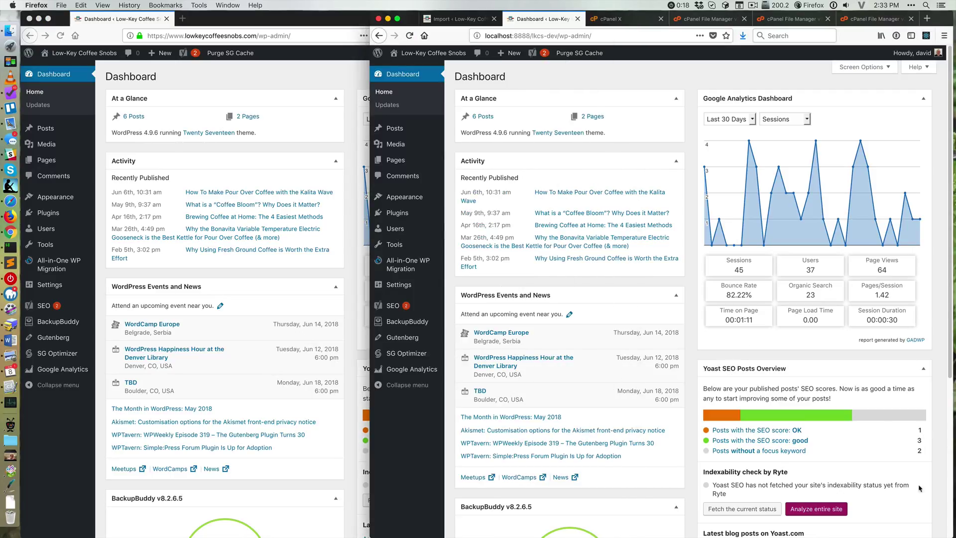